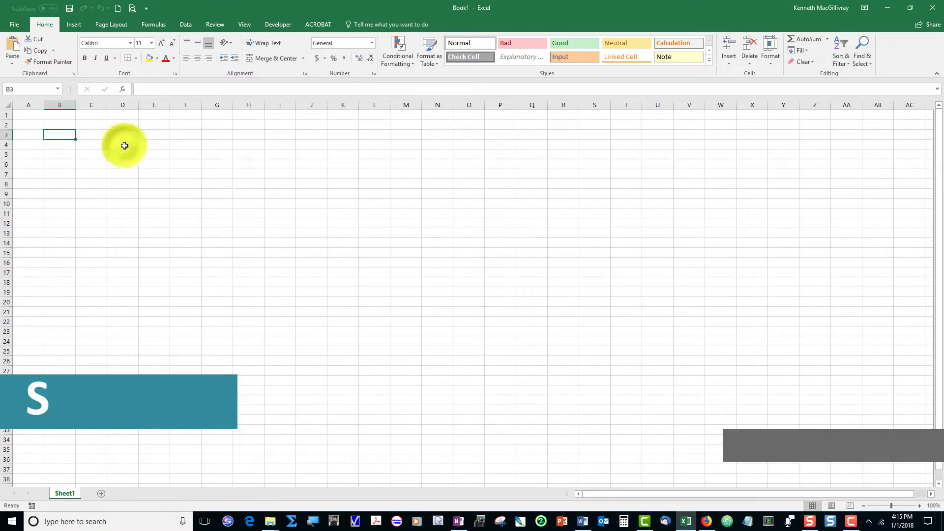
# Enter the column headers X in cell D4 and Y in cell E4
pyautogui.click(127, 148)
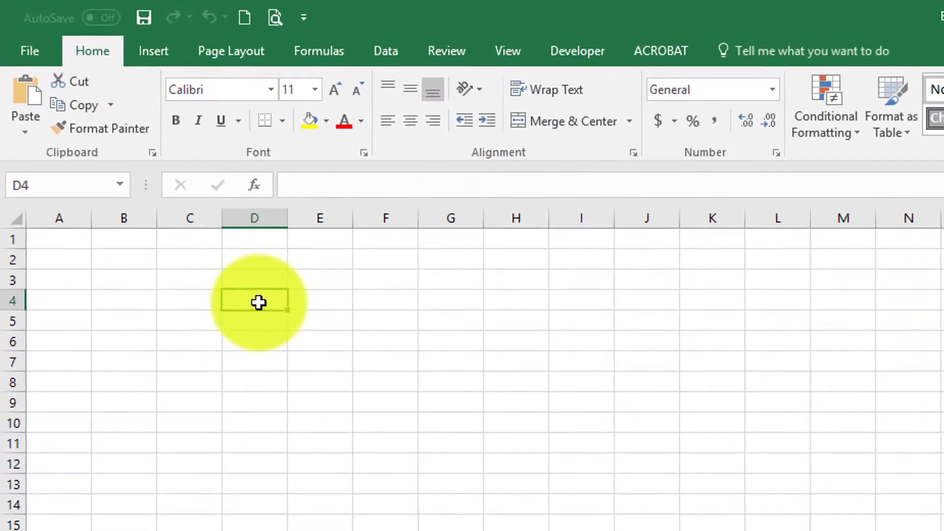
pyautogui.write('X')
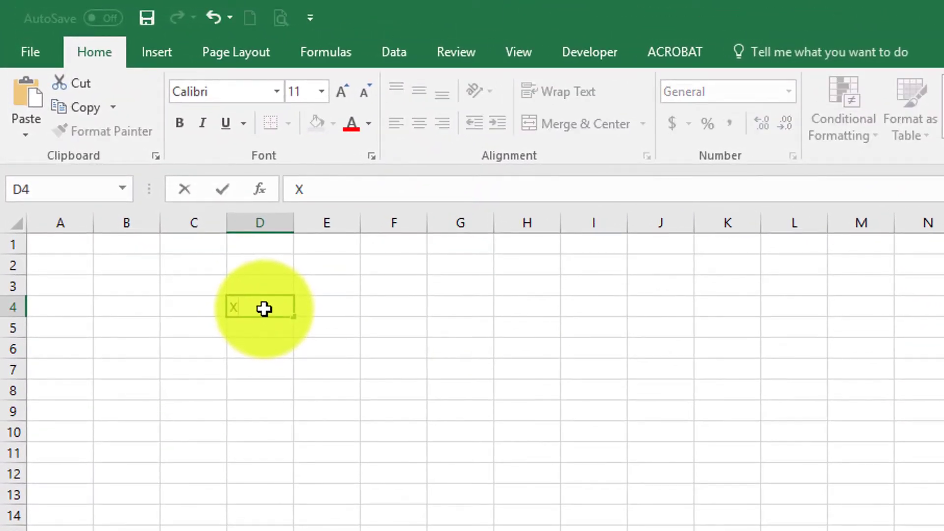
pyautogui.click(330, 306)
pyautogui.write('Y')
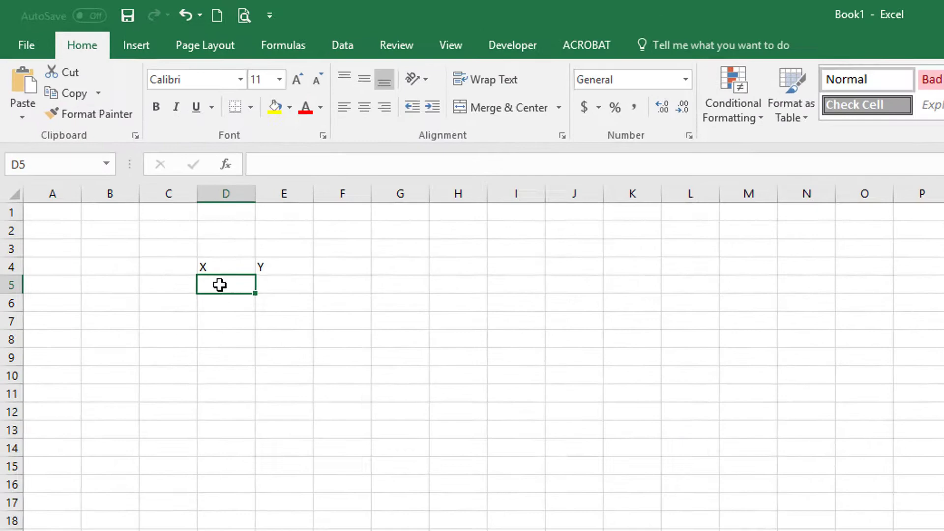
# Fill the X column D5:D11 with the values 1 through 7
pyautogui.write('1')
pyautogui.press('Return')
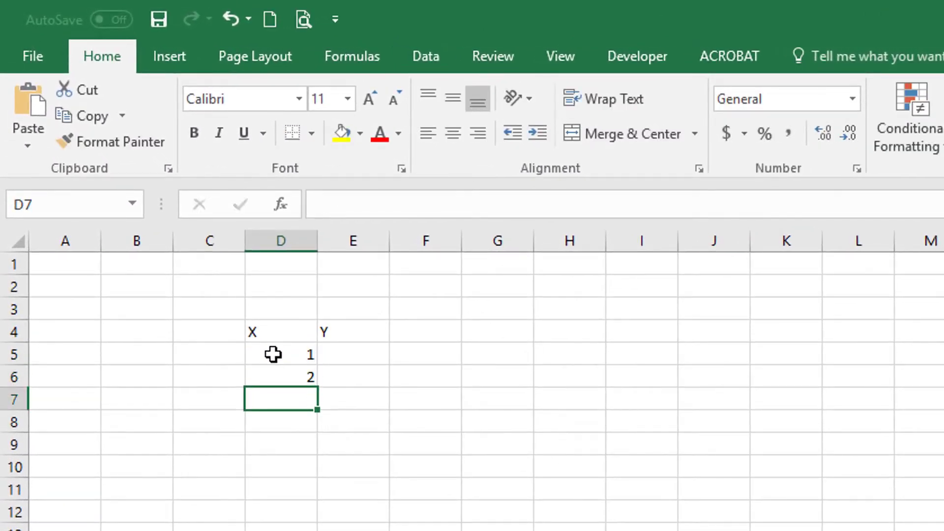
pyautogui.write('3')
pyautogui.press('Return')
pyautogui.write('4')
pyautogui.press('Return')
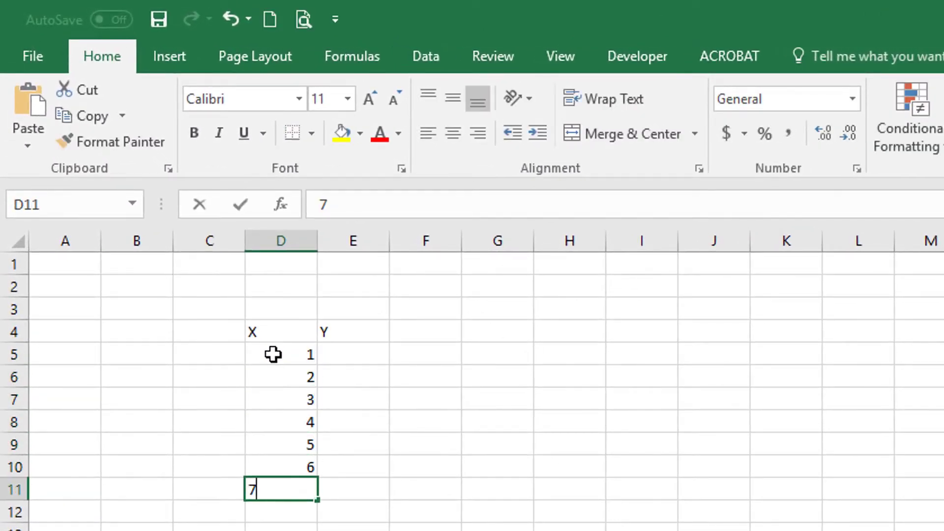
# Fill the Y column E5:E11 with 2, 4, 6, 8, 10, 12 and 14
pyautogui.click(361, 355)
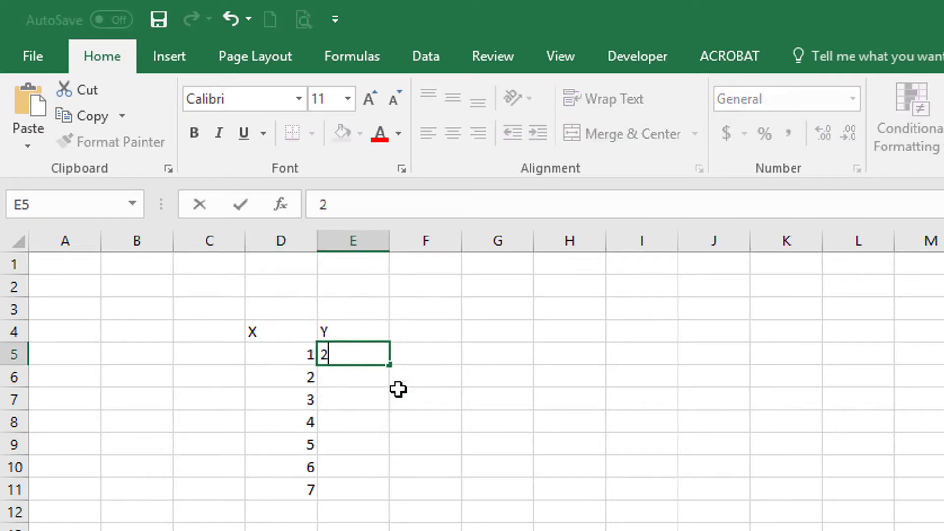
pyautogui.press('Return')
pyautogui.write('4')
pyautogui.press('Return')
pyautogui.write('6')
pyautogui.press('Return')
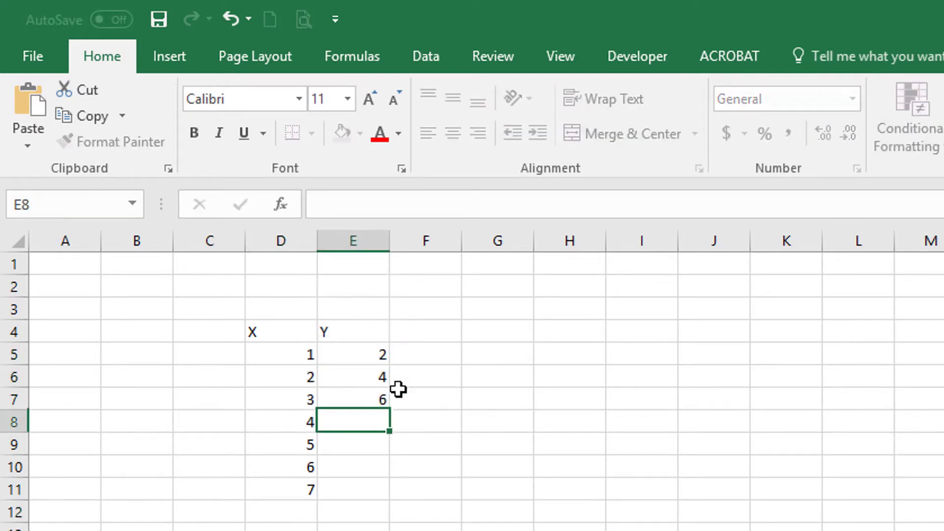
pyautogui.write('8')
pyautogui.press('Return')
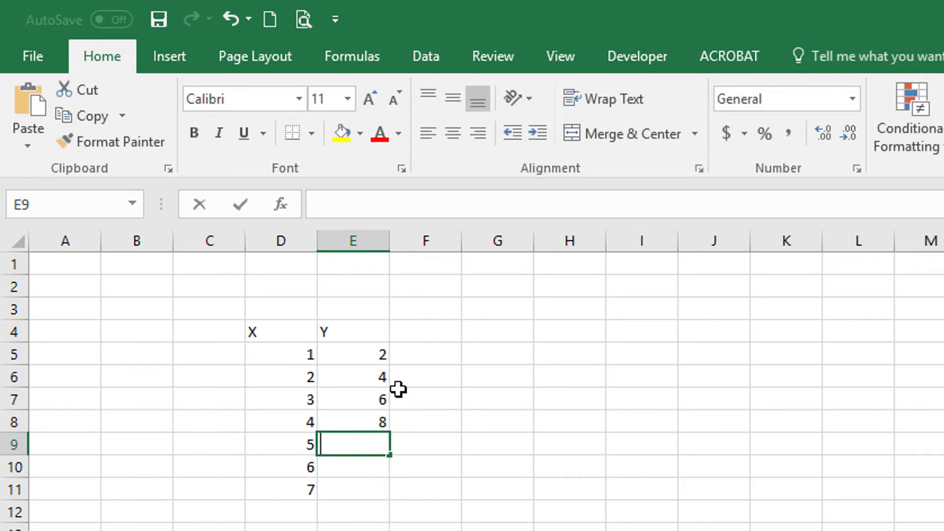
pyautogui.write('10')
pyautogui.press('Return')
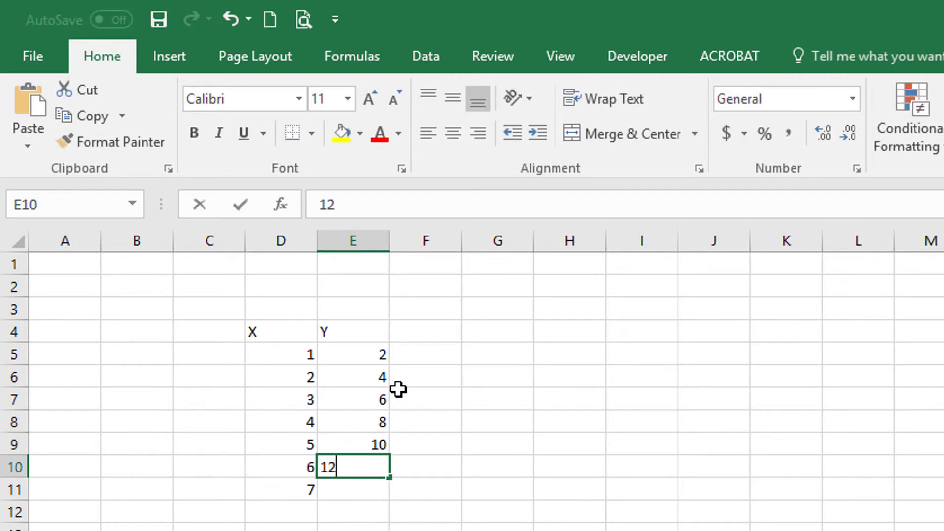
pyautogui.press('Return')
pyautogui.write('14')
pyautogui.press('Return')
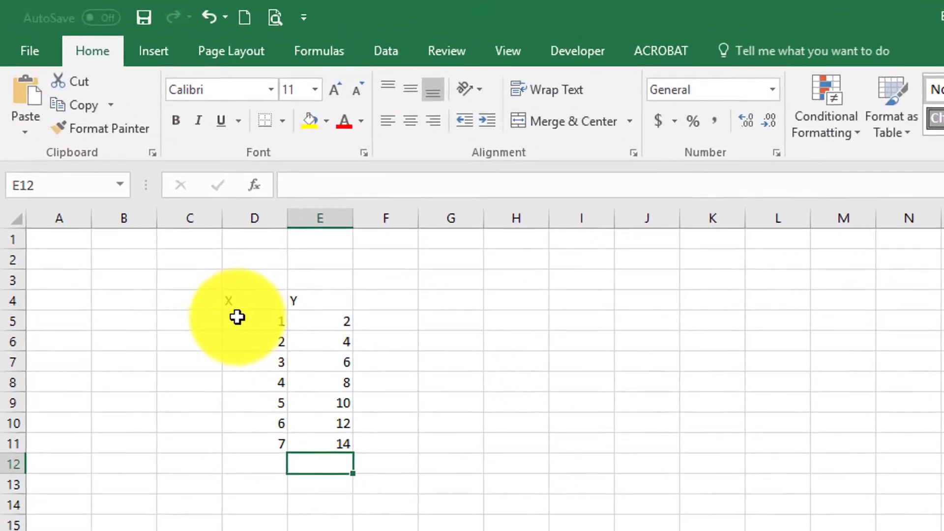
# Select D5:E11 and insert a plain Scatter chart from the Insert tab's charts
pyautogui.click(237, 317)
pyautogui.moveTo(273, 330); pyautogui.dragTo(317, 458)
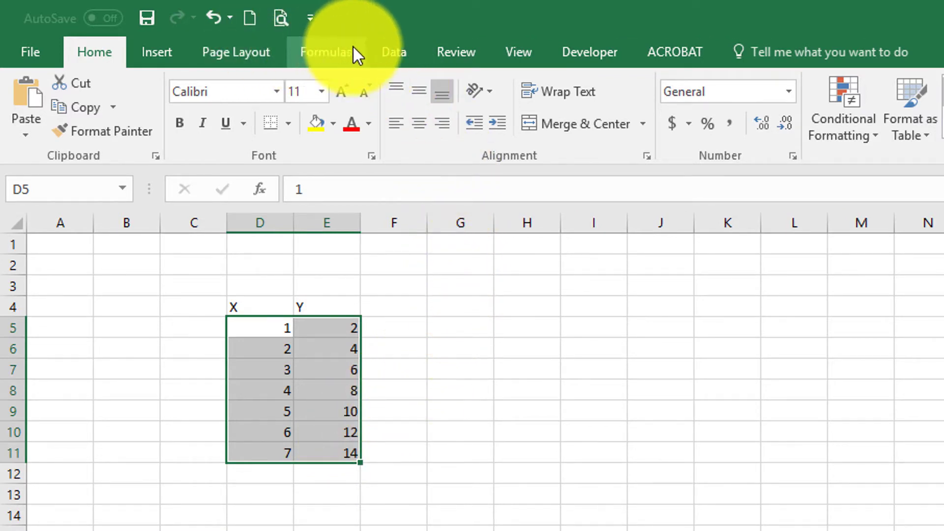
pyautogui.click(390, 48)
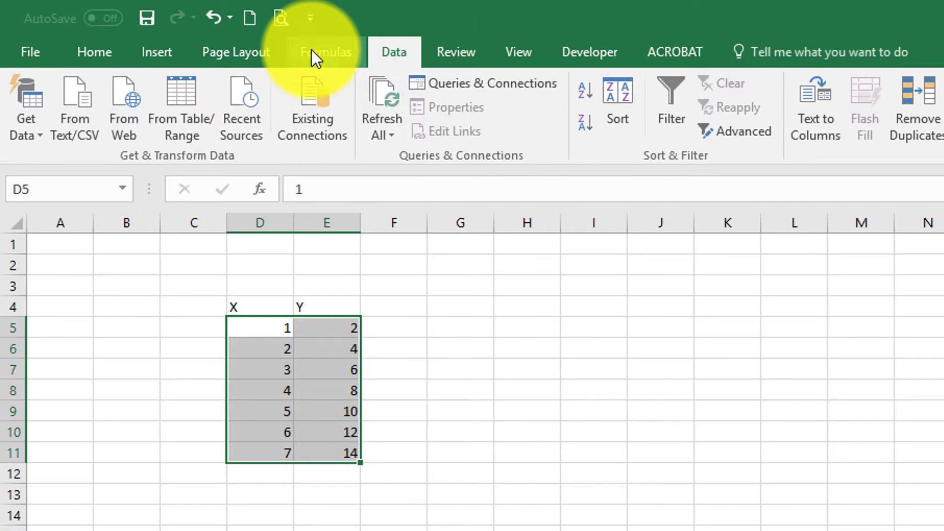
pyautogui.click(160, 54)
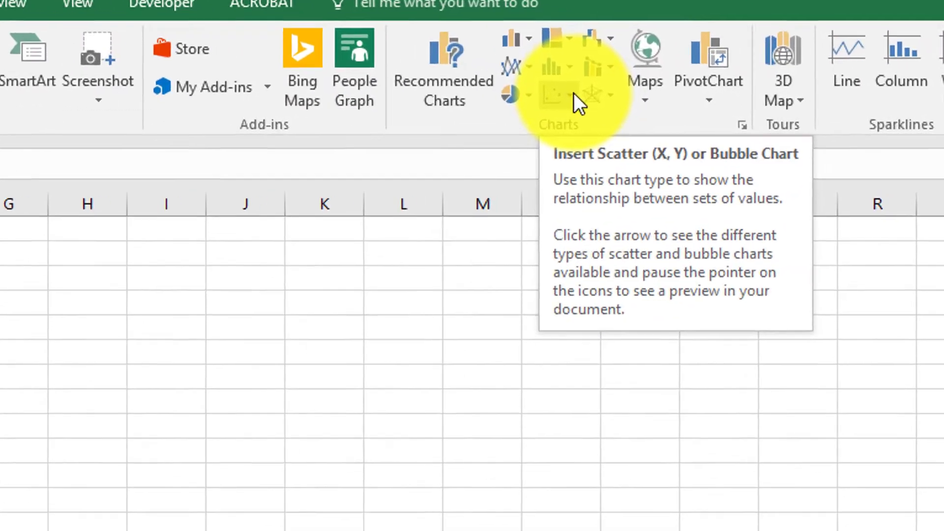
pyautogui.click(732, 105)
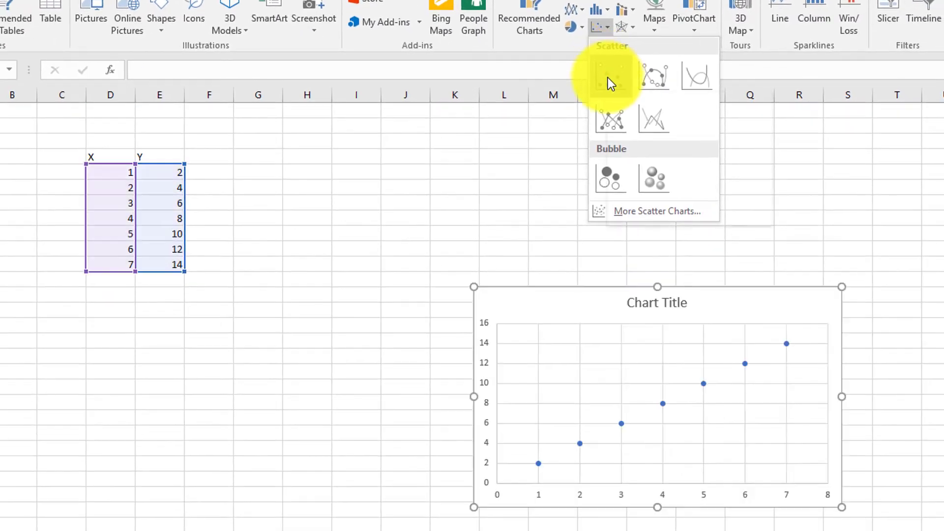
pyautogui.click(608, 78)
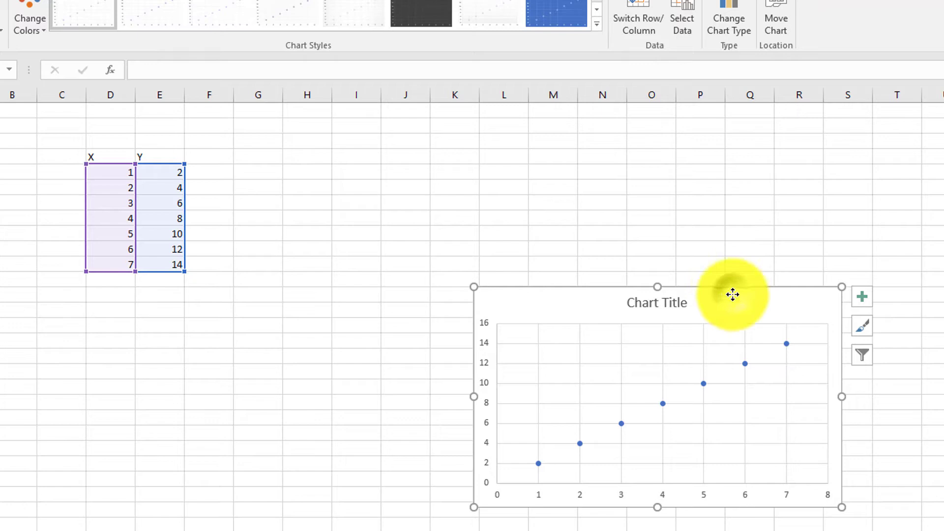
# Move the chart up next to the data table and check its plotted point values
pyautogui.moveTo(732, 294); pyautogui.dragTo(528, 149)
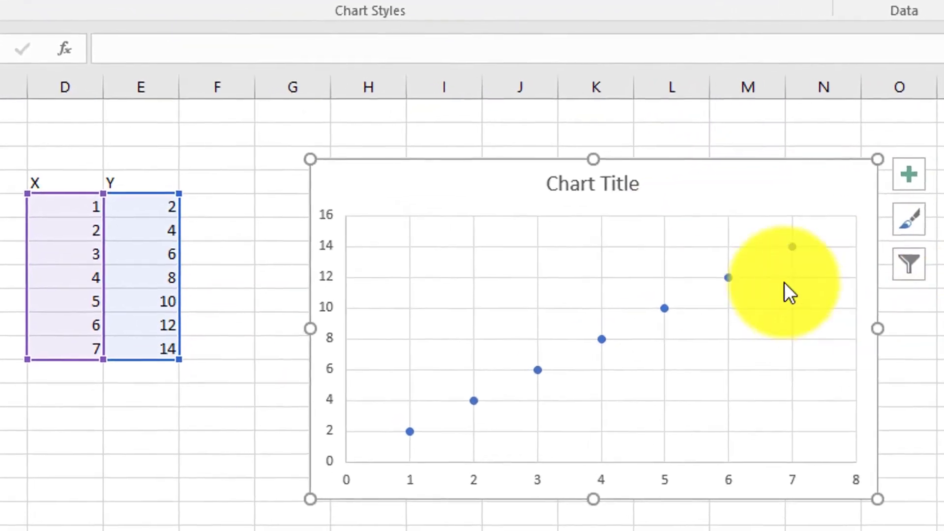
pyautogui.moveTo(683, 314)
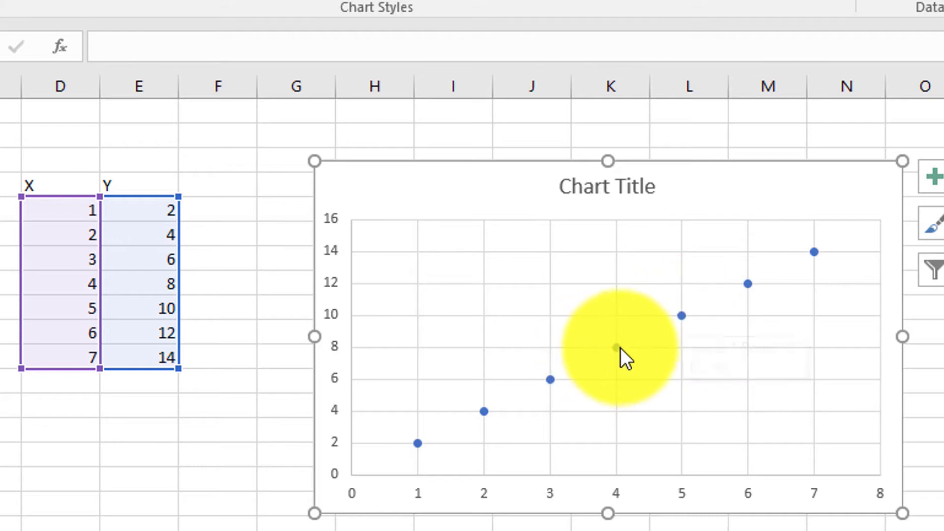
pyautogui.moveTo(618, 349)
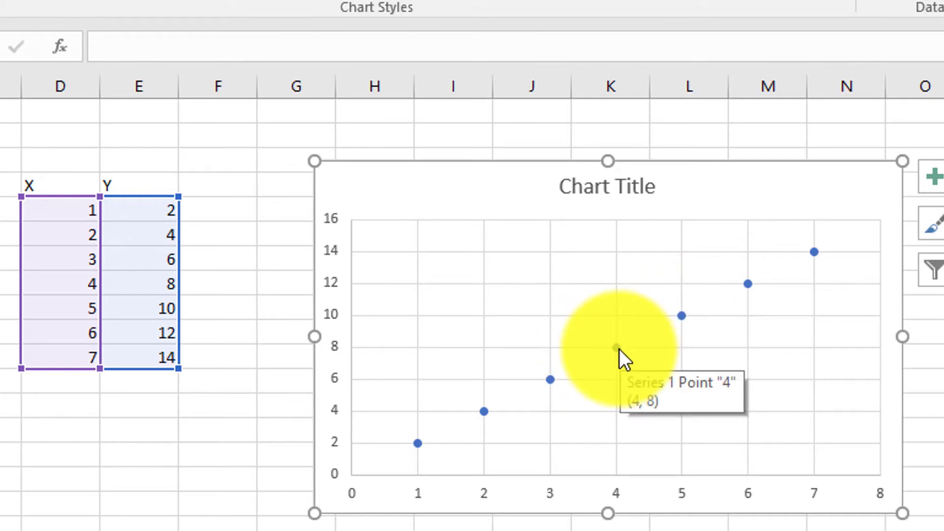
pyautogui.moveTo(554, 379)
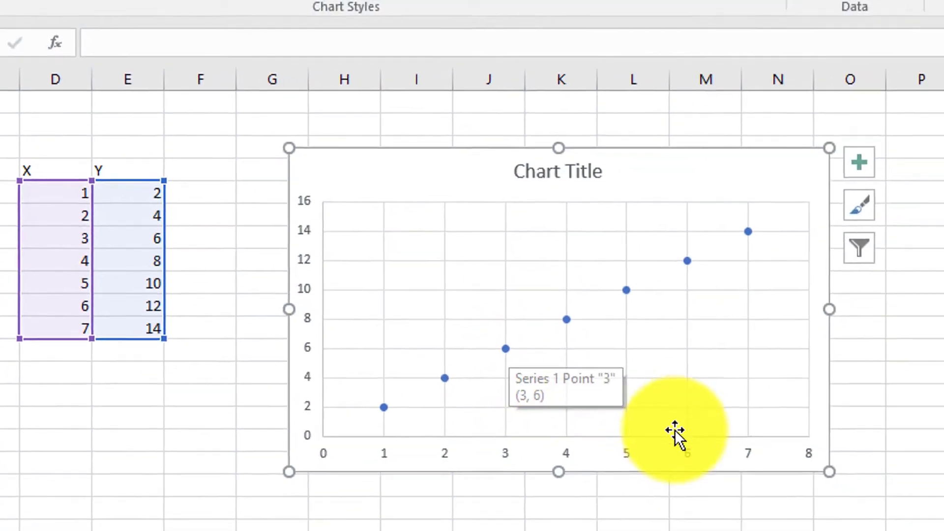
# Add a linear trendline to the scatter data series from its right-click menu
pyautogui.click(686, 261)
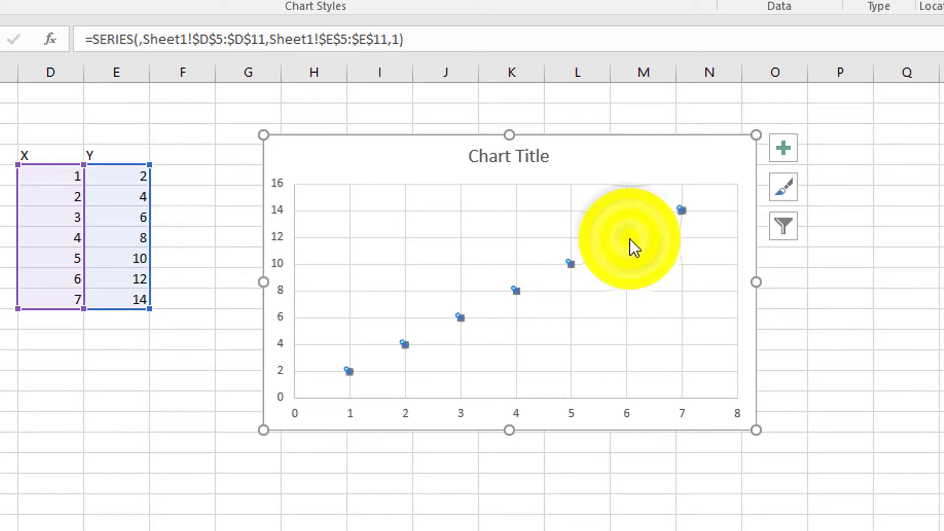
pyautogui.rightClick(630, 239)
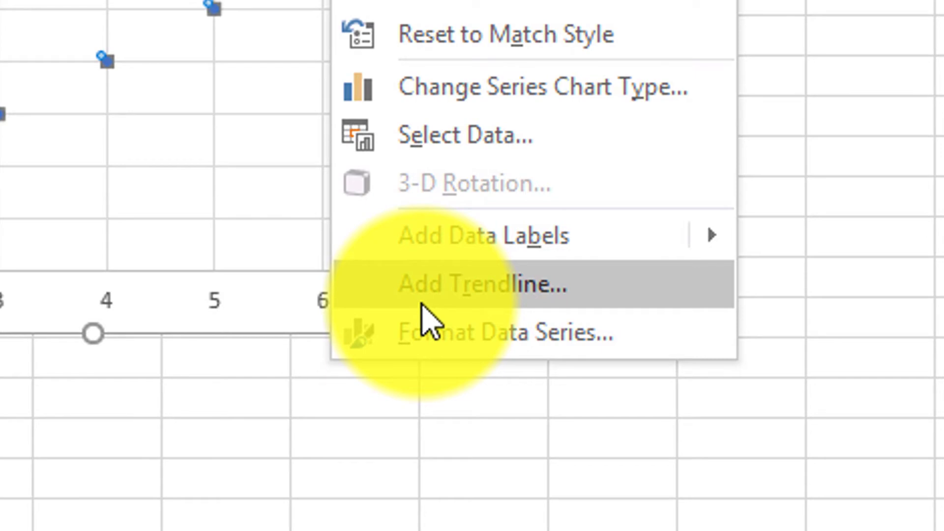
pyautogui.click(422, 303)
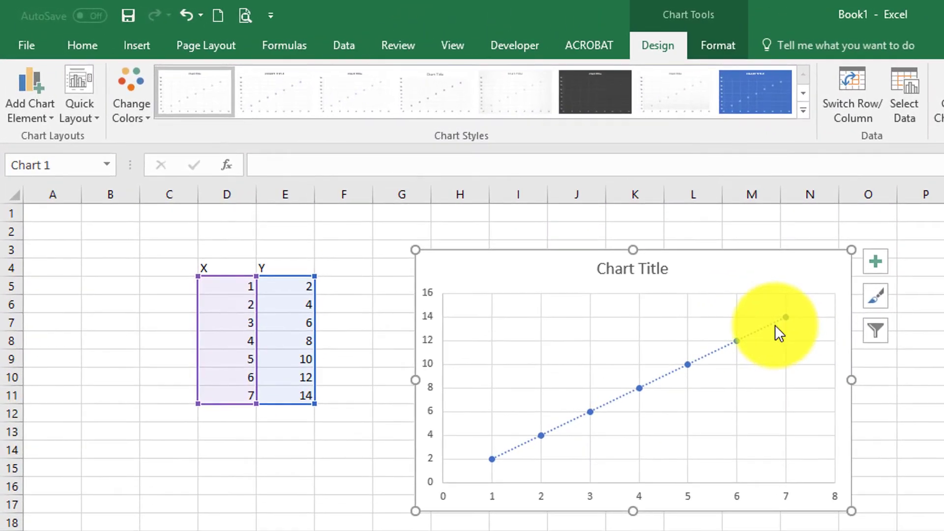
# In Format Trendline, turn on the equation and R-squared value labels on the chart
pyautogui.click(751, 315)
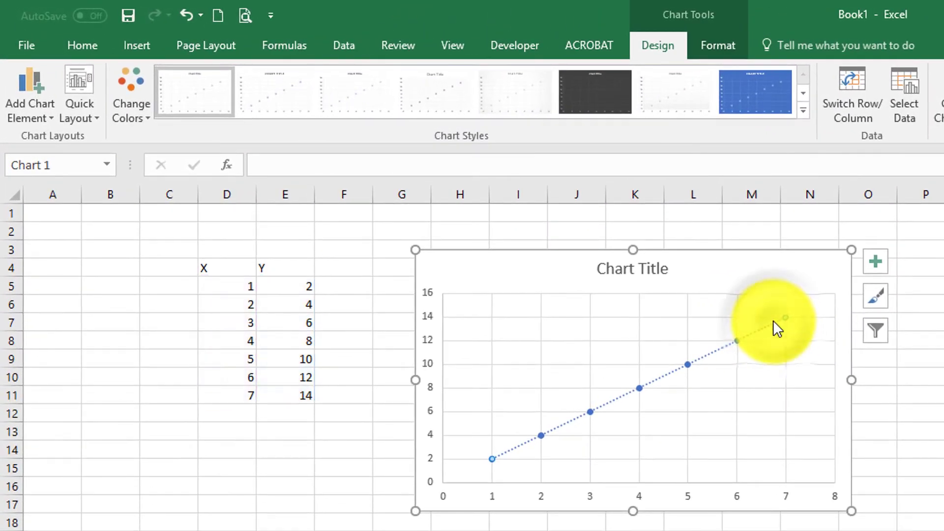
pyautogui.rightClick(773, 320)
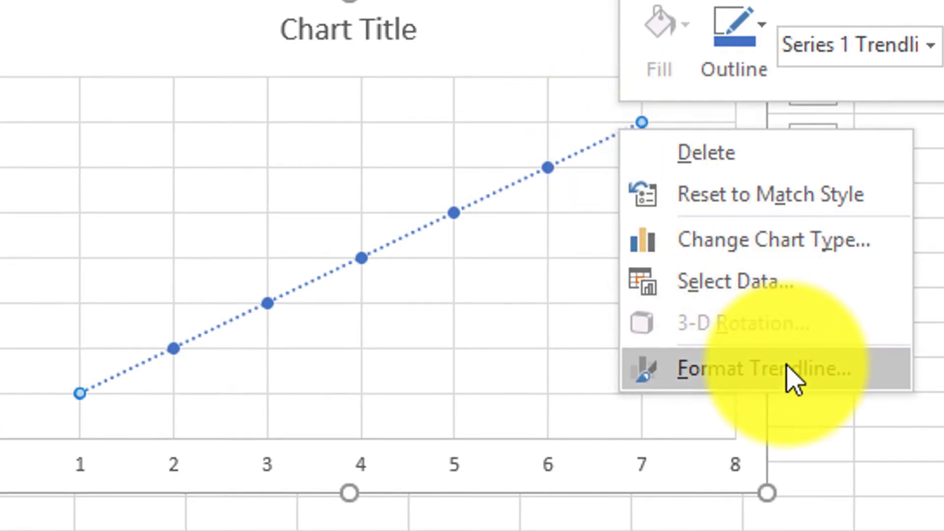
pyautogui.click(790, 378)
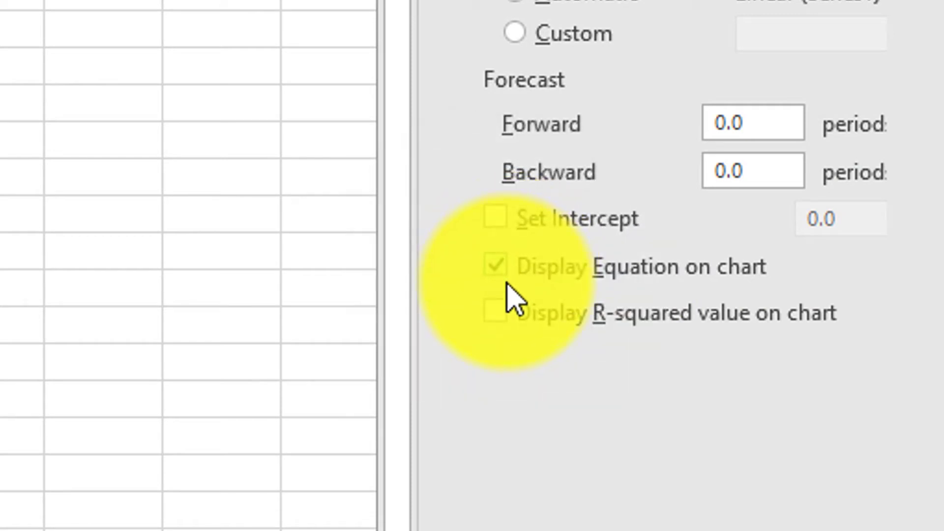
pyautogui.click(496, 313)
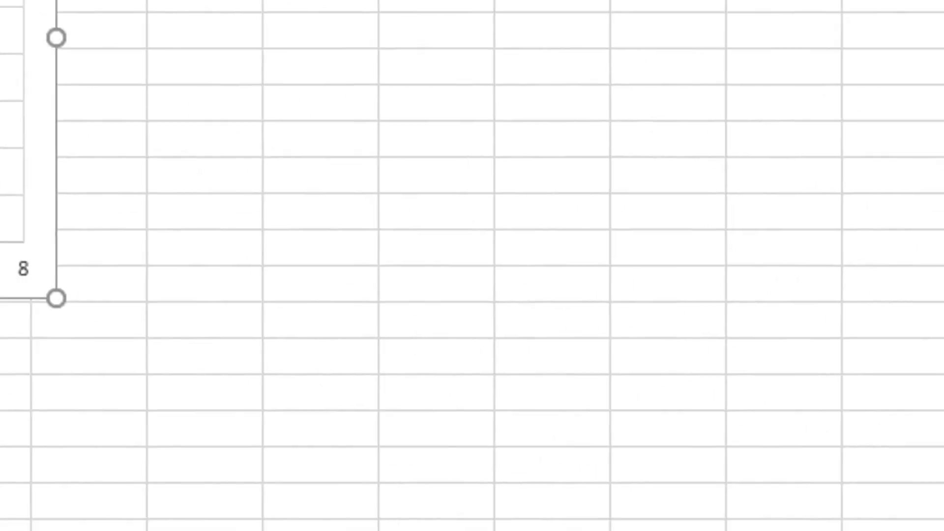
# Drag the y = 2x, R² = 1 label to the upper left and increase its font size
pyautogui.click(594, 213)
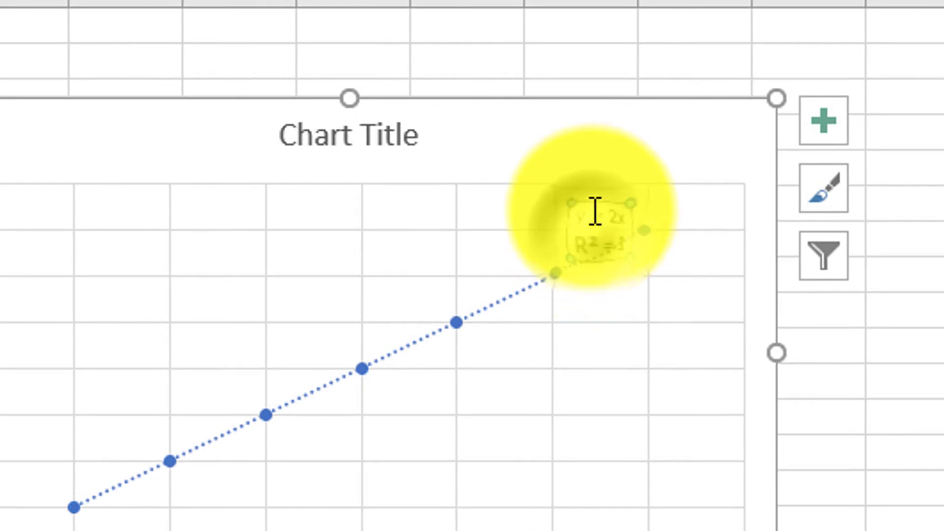
pyautogui.moveTo(594, 196); pyautogui.dragTo(216, 227)
pyautogui.click(225, 263)
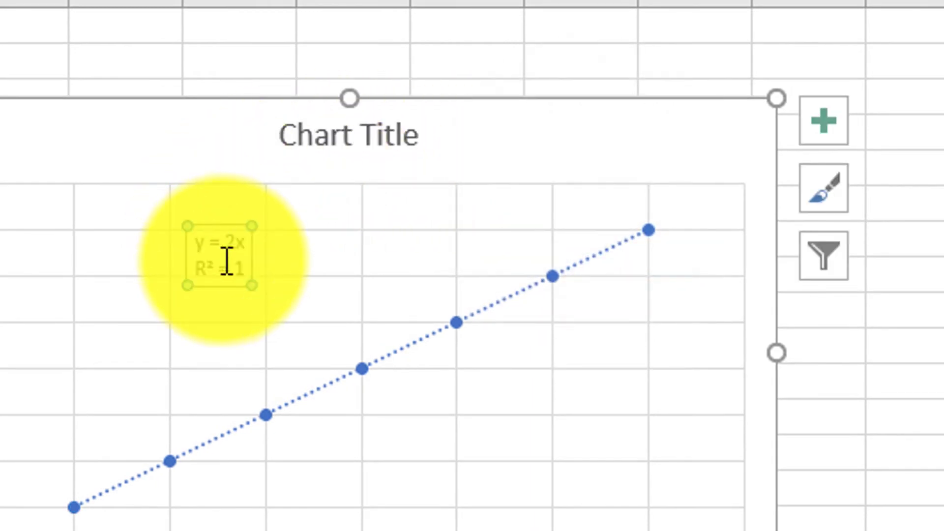
pyautogui.hotkey('ctrl', 'a')
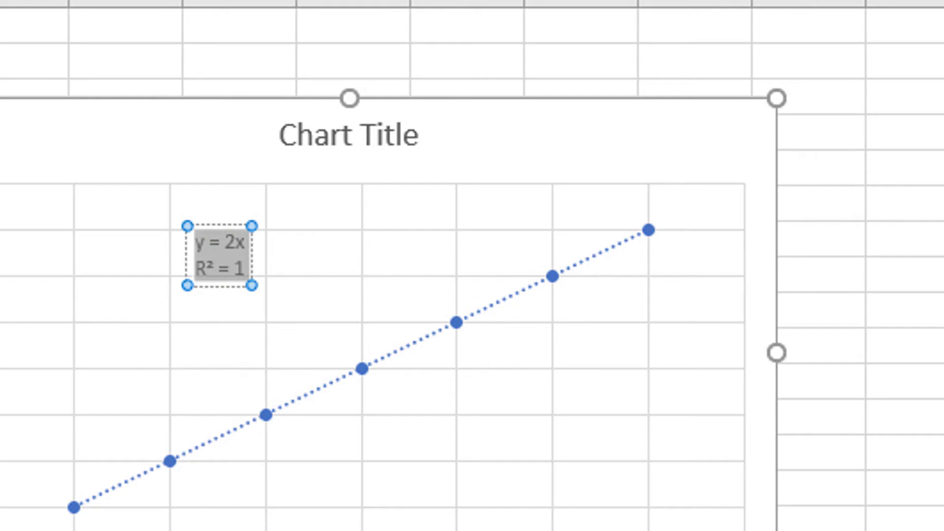
pyautogui.hotkey('ctrl', 'shift', '>')
pyautogui.hotkey('ctrl', 'shift', '>')
pyautogui.click(388, 346)
pyautogui.click(465, 415)
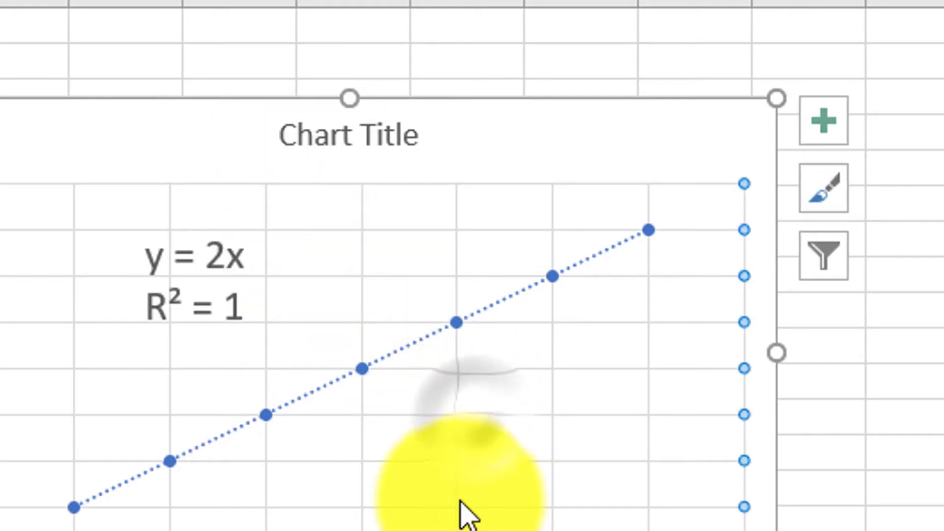